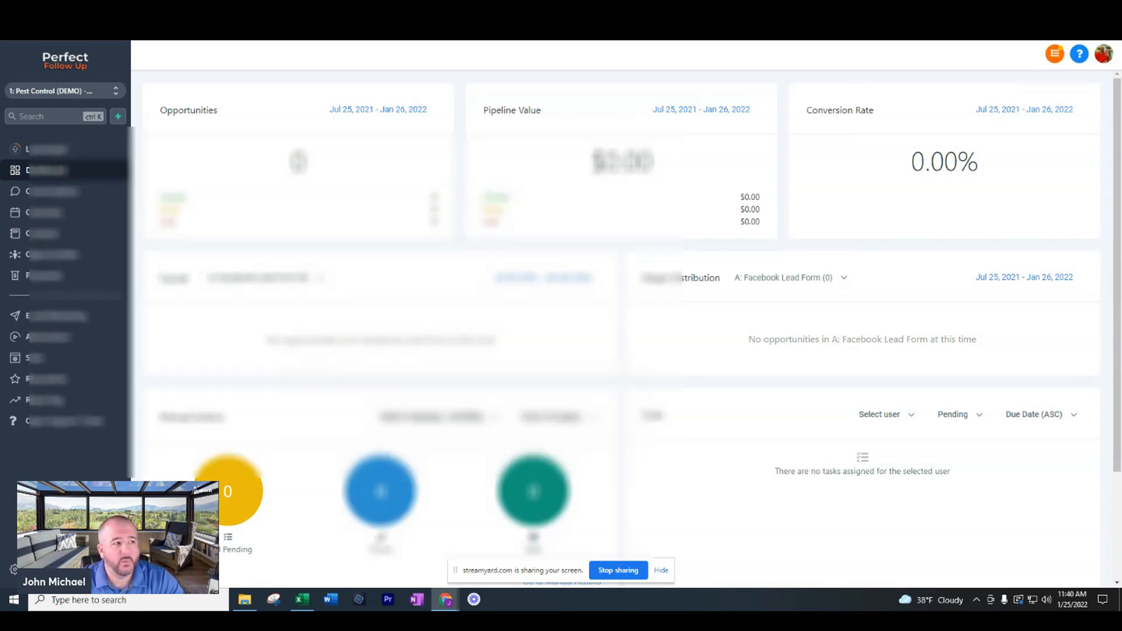
- Switch to the PFU DEMO DATA spreadsheet in Excel and examine its column headers and the tag values down the contact list
{"action": "left_click_drag", "start_coordinate": [601, 41], "coordinate": [727, 41]}
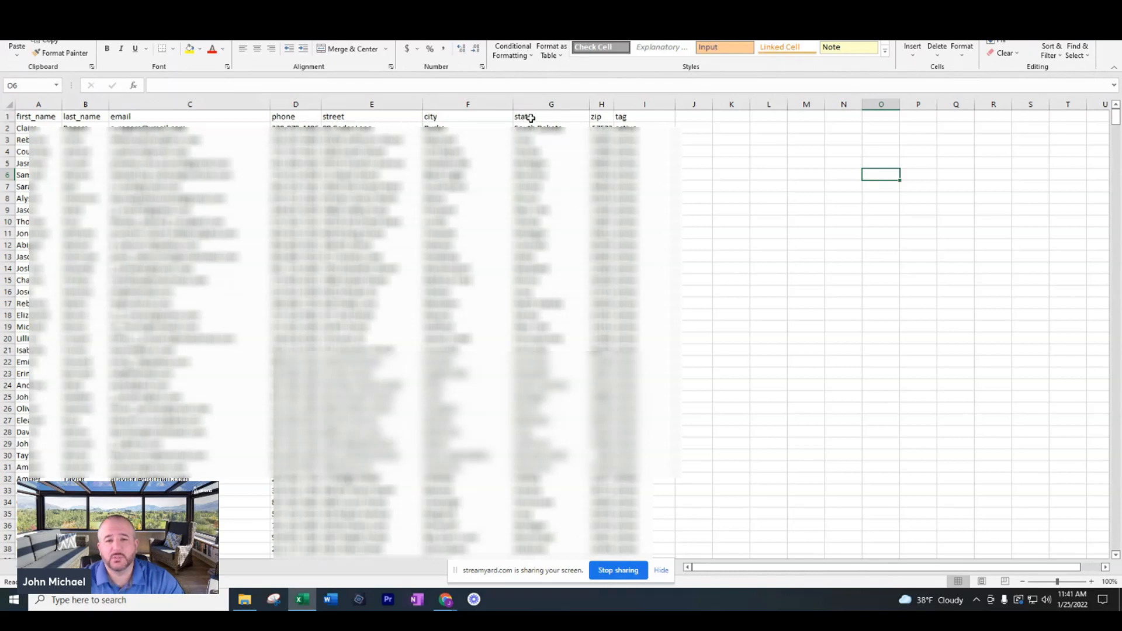
{"action": "left_click", "coordinate": [653, 117]}
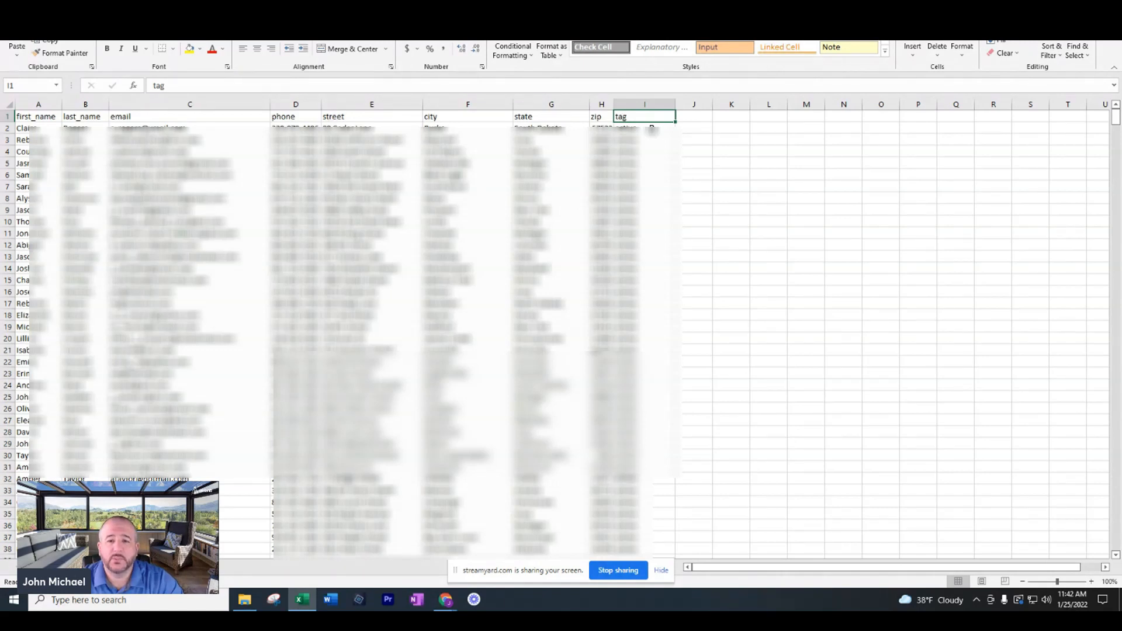
{"action": "left_click_drag", "start_coordinate": [1115, 119], "coordinate": [1115, 181]}
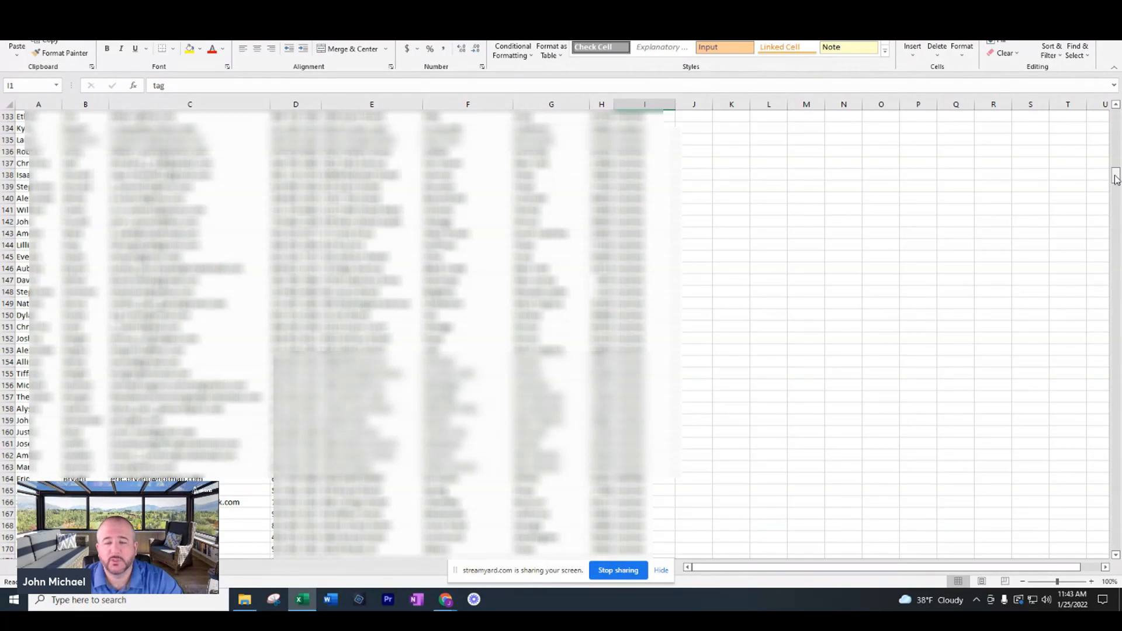
{"action": "left_click_drag", "start_coordinate": [1116, 178], "coordinate": [1116, 340]}
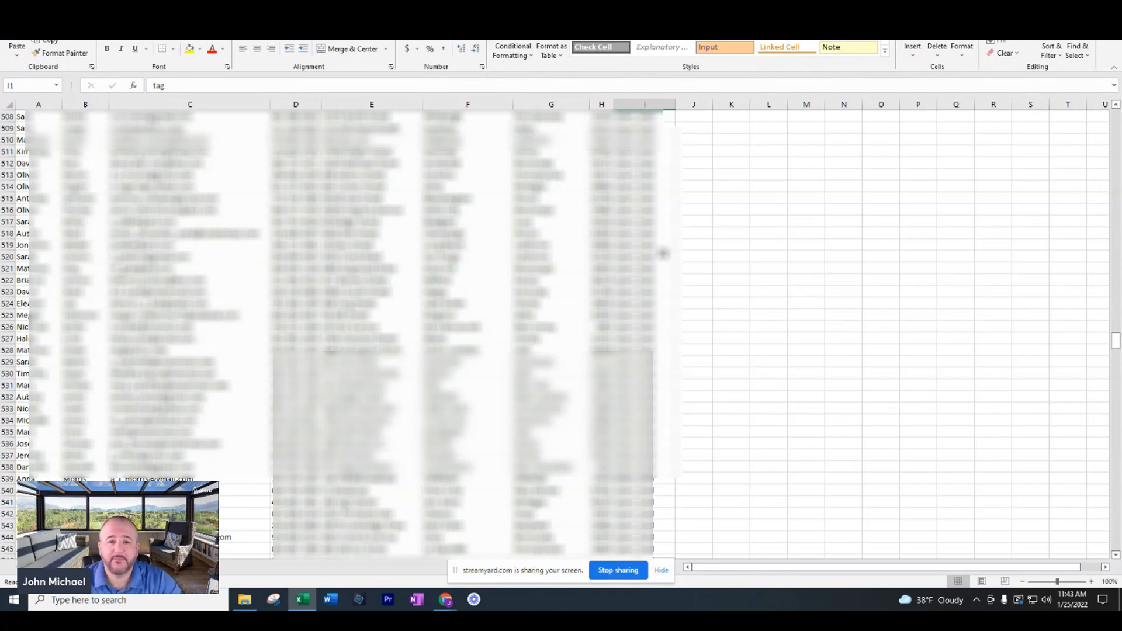
{"action": "left_click_drag", "start_coordinate": [1115, 340], "coordinate": [1115, 506]}
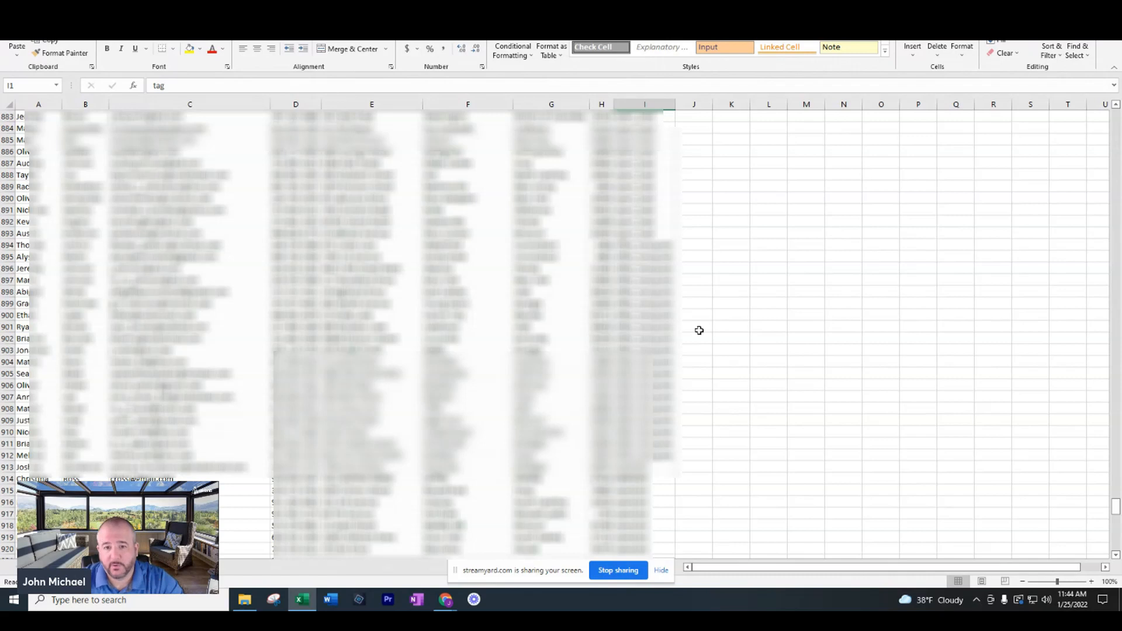
{"action": "scroll", "coordinate": [712, 356], "scroll_direction": "down", "scroll_amount": 8}
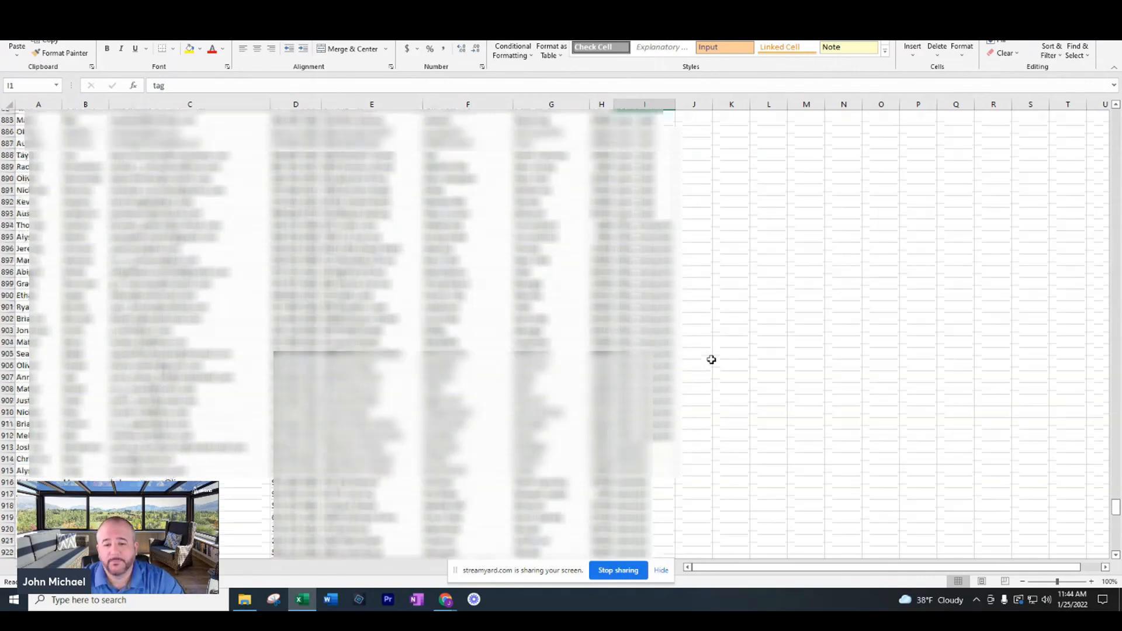
{"action": "scroll", "coordinate": [663, 339], "scroll_direction": "down", "scroll_amount": 1}
{"action": "left_click", "coordinate": [663, 339]}
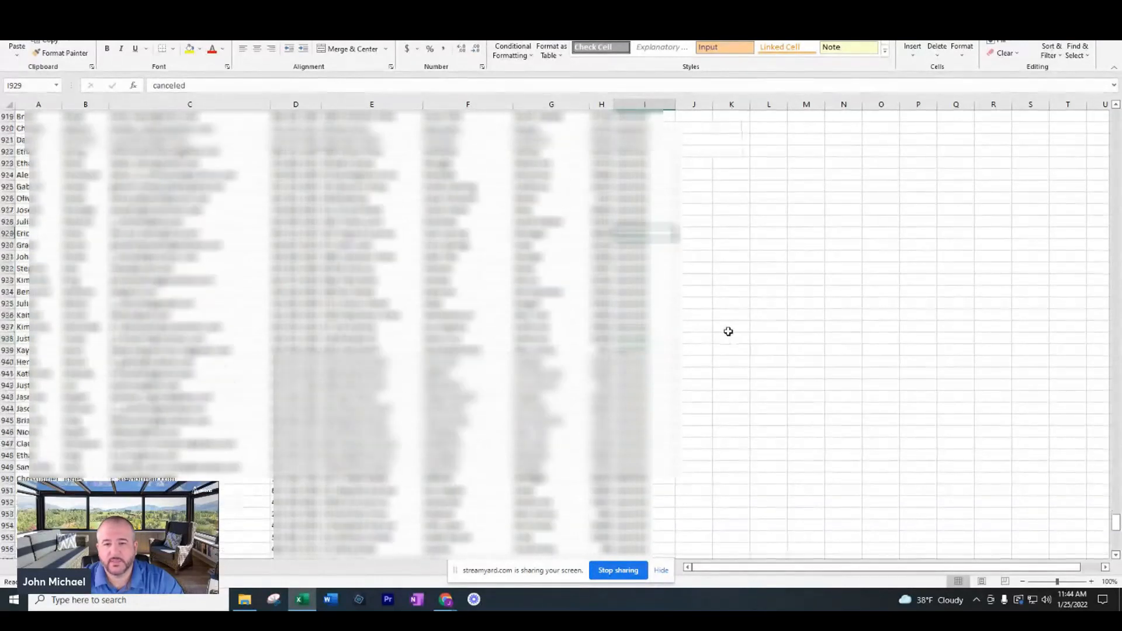
{"action": "scroll", "coordinate": [728, 332], "scroll_direction": "down", "scroll_amount": 7}
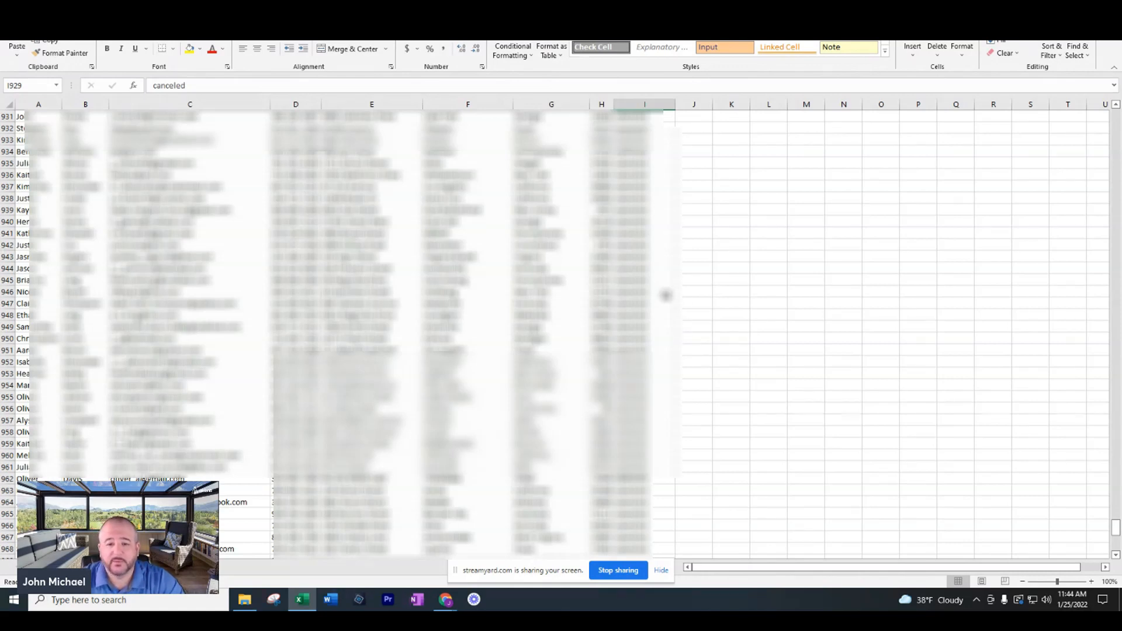
{"action": "scroll", "coordinate": [666, 296], "scroll_direction": "down", "scroll_amount": 2}
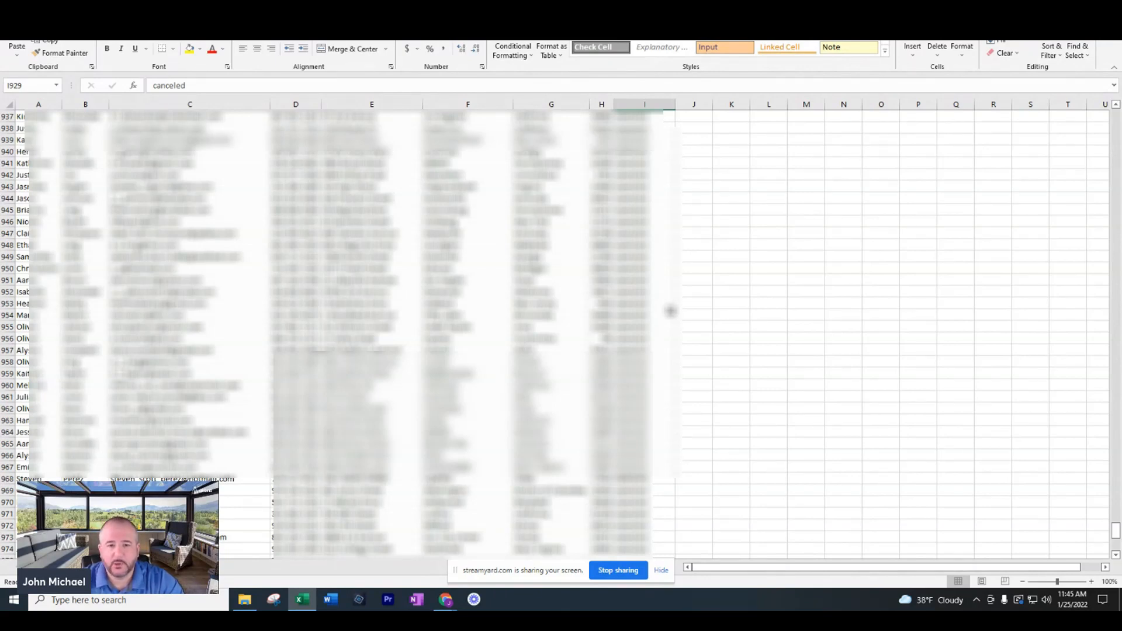
{"action": "scroll", "coordinate": [718, 288], "scroll_direction": "down", "scroll_amount": 6}
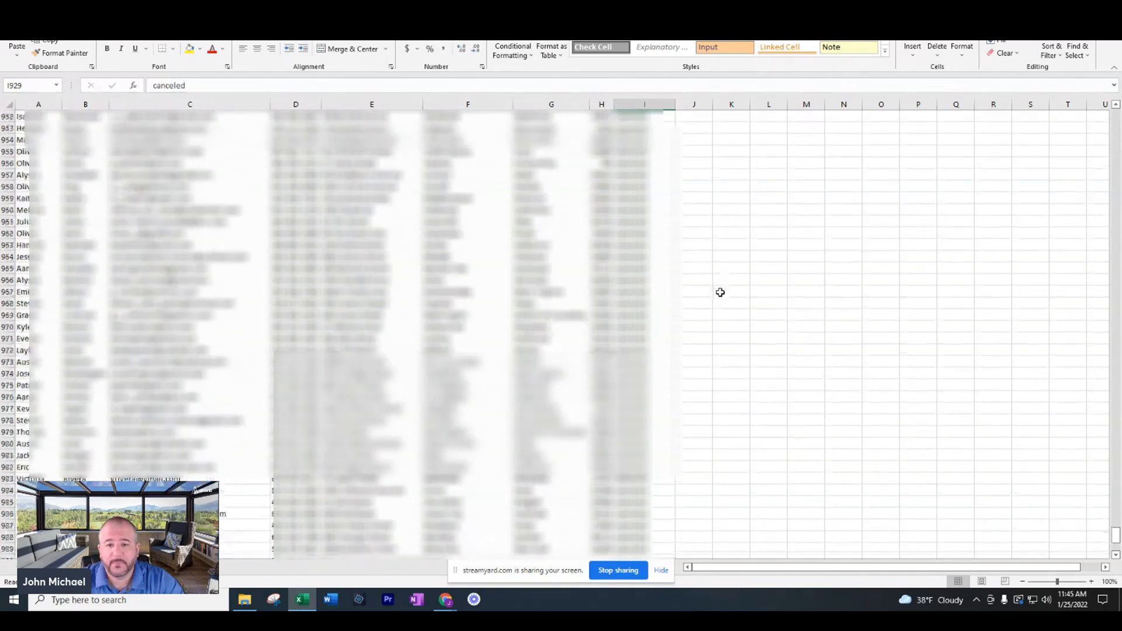
{"action": "scroll", "coordinate": [720, 292], "scroll_direction": "up", "scroll_amount": 15}
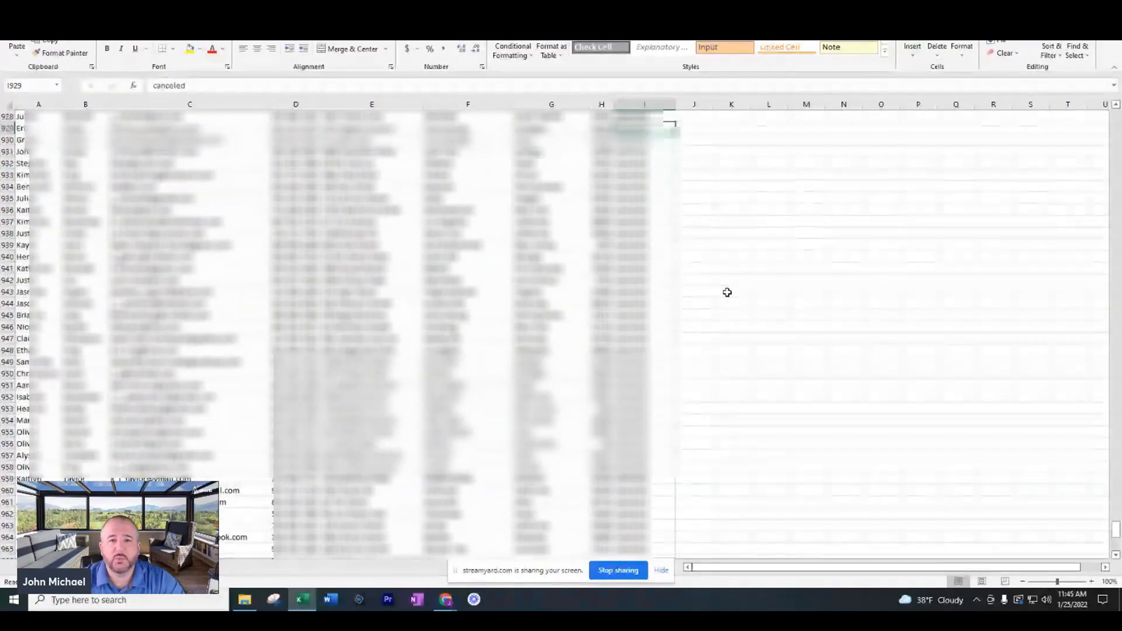
{"action": "scroll", "coordinate": [664, 373], "scroll_direction": "up", "scroll_amount": 20}
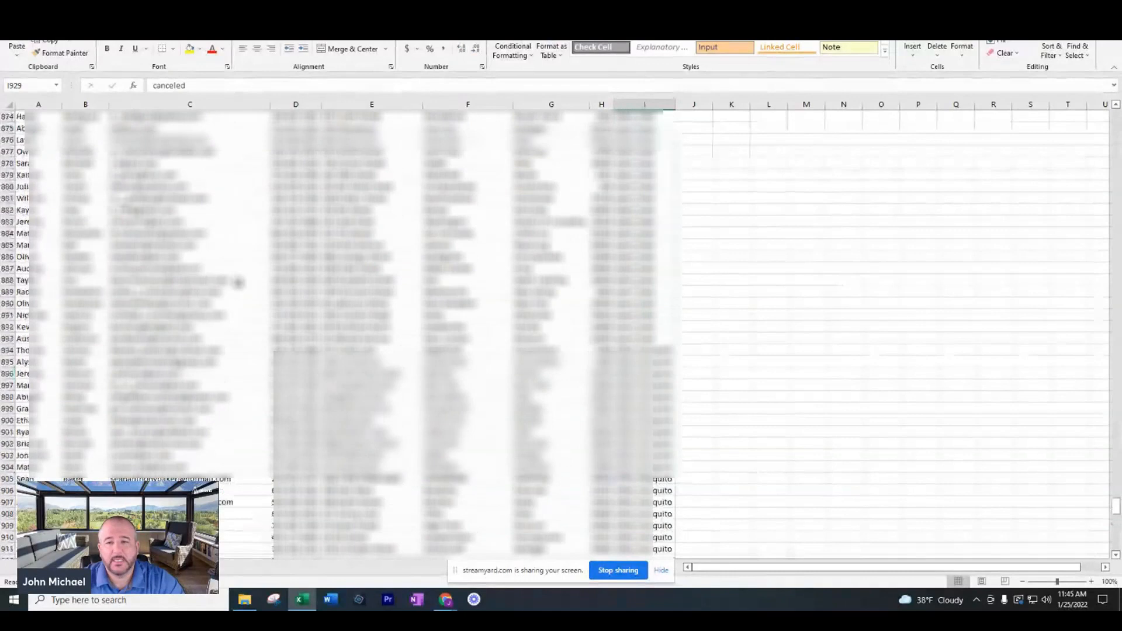
{"action": "scroll", "coordinate": [238, 283], "scroll_direction": "up", "scroll_amount": 7}
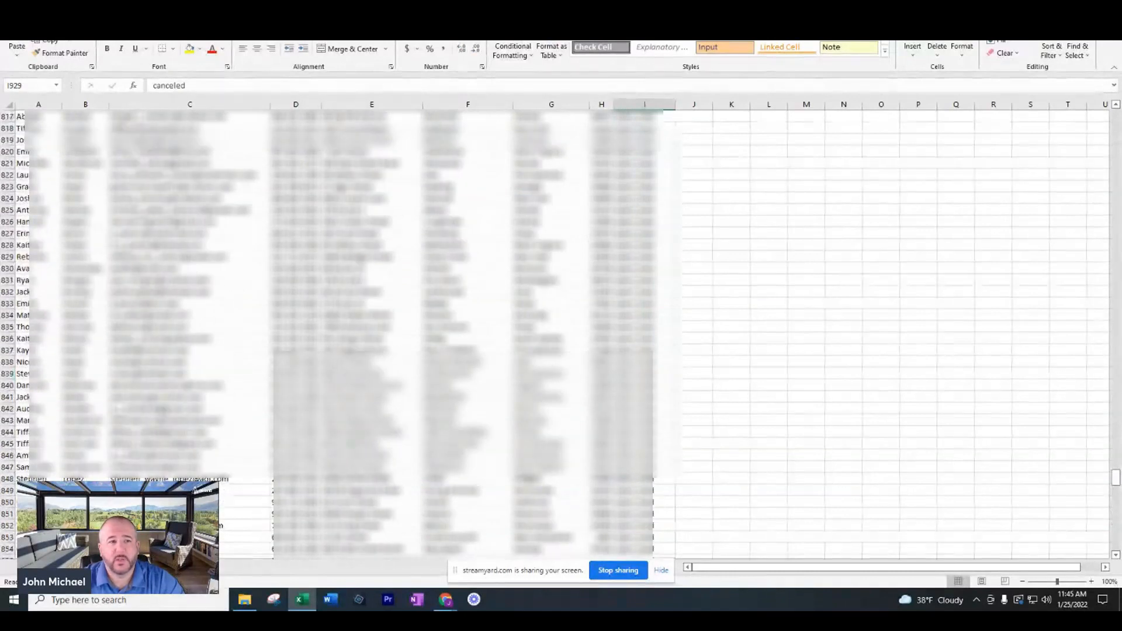
- Switch to Perfect Follow Up and start a contact import from the Contacts area
{"action": "key", "text": "alt+Tab"}
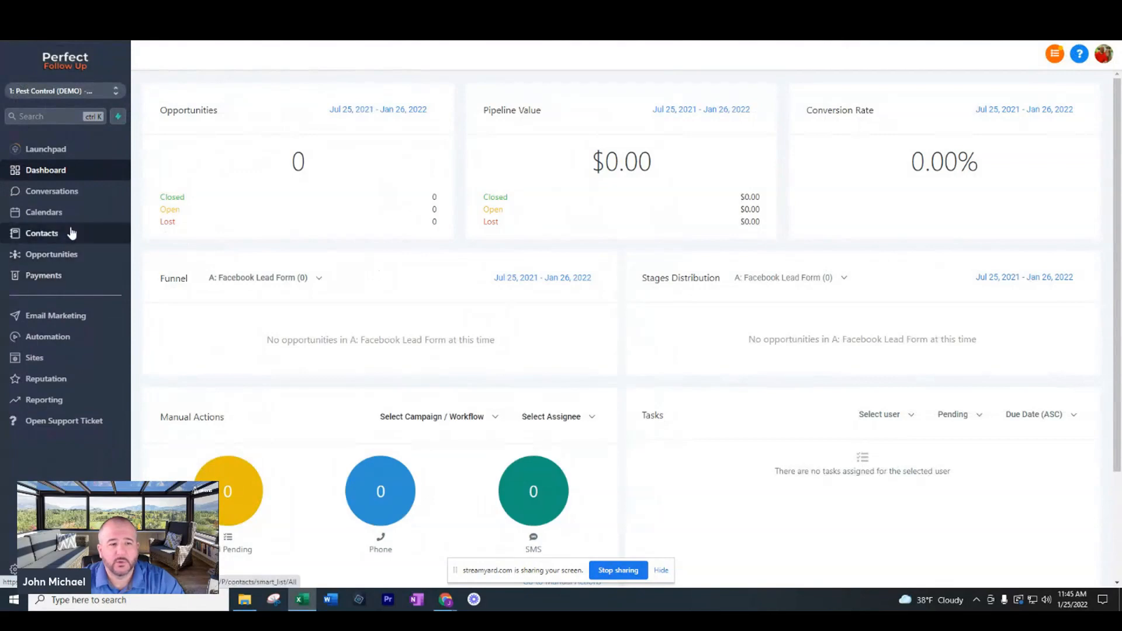
{"action": "left_click", "coordinate": [40, 237]}
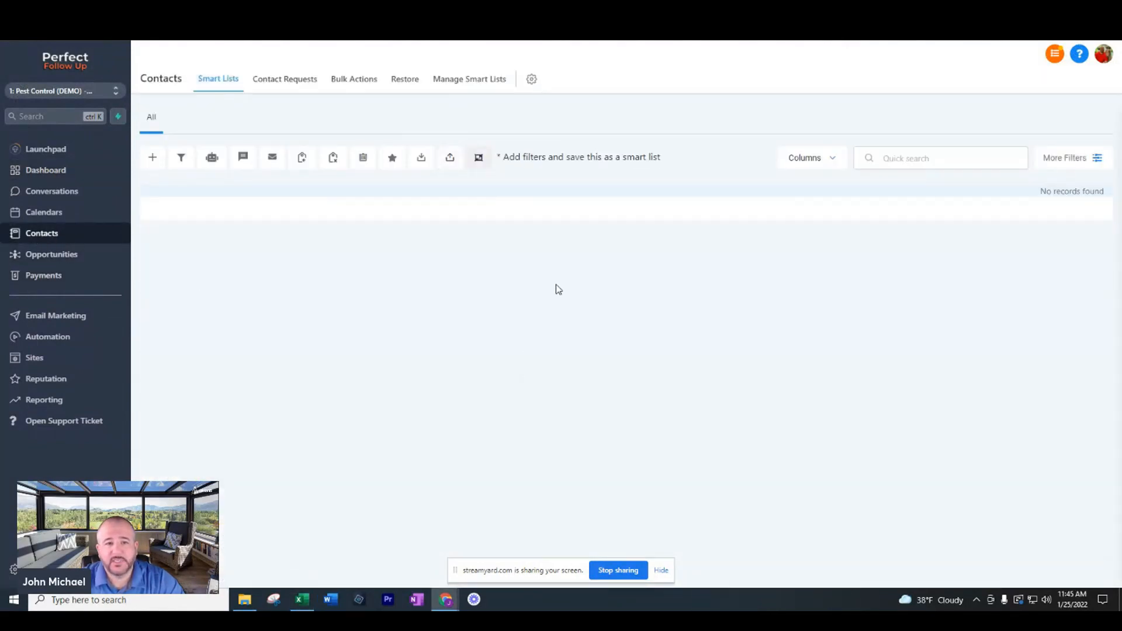
{"action": "left_click", "coordinate": [450, 159]}
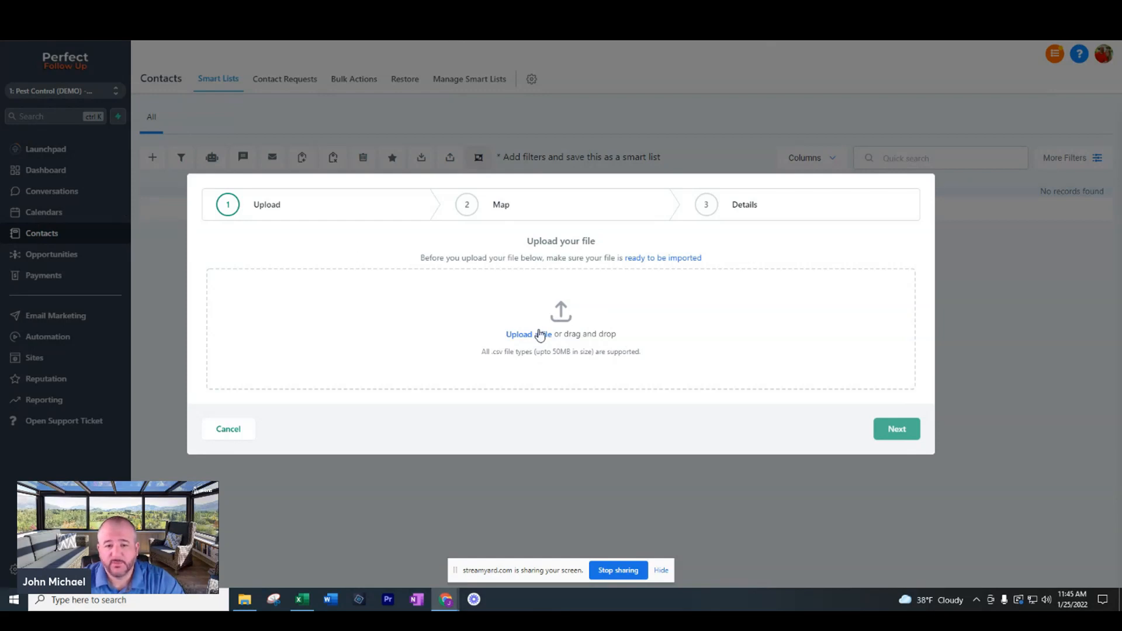
- Upload PFU DEMO DATA.csv from the Storage (E:) drive as the import file and proceed to column mapping
{"action": "left_click", "coordinate": [541, 337]}
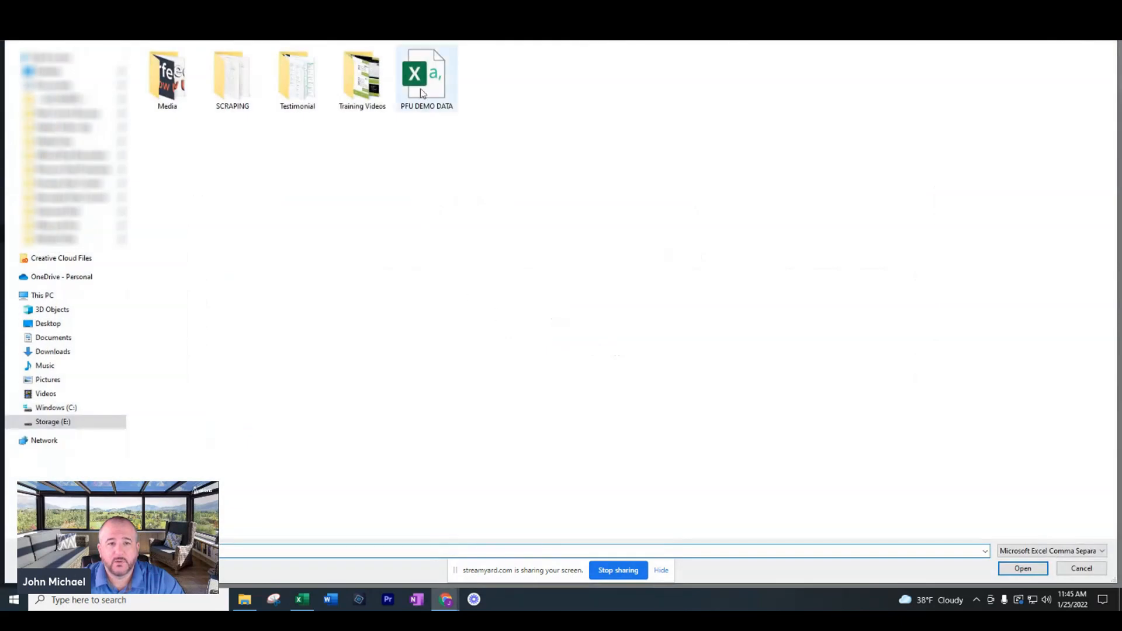
{"action": "left_click", "coordinate": [421, 89]}
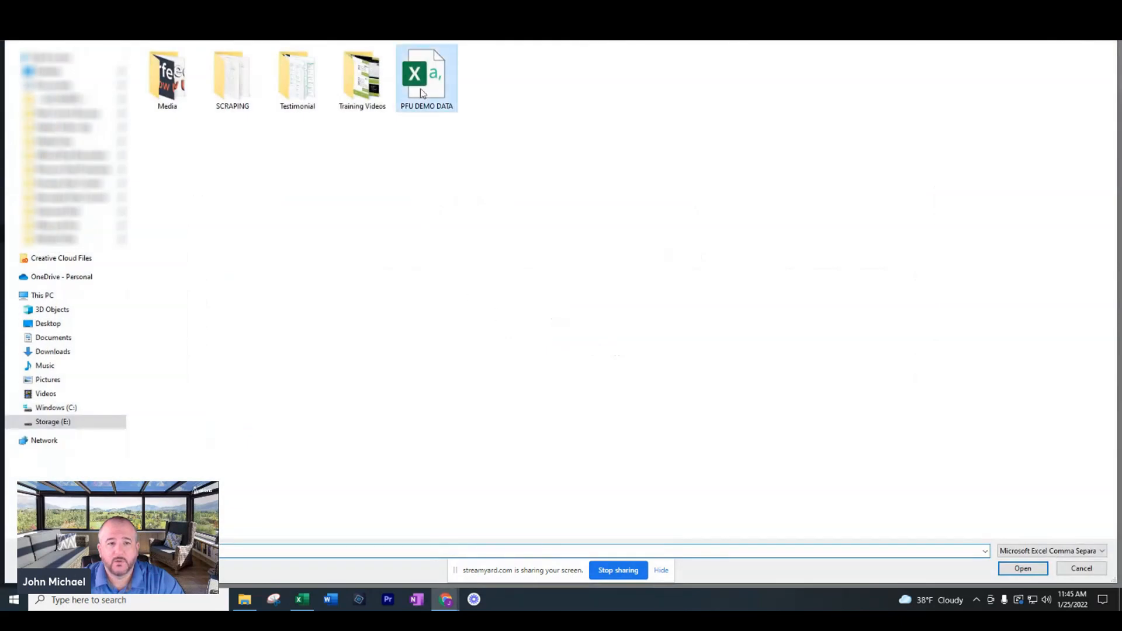
{"action": "key", "text": "Return"}
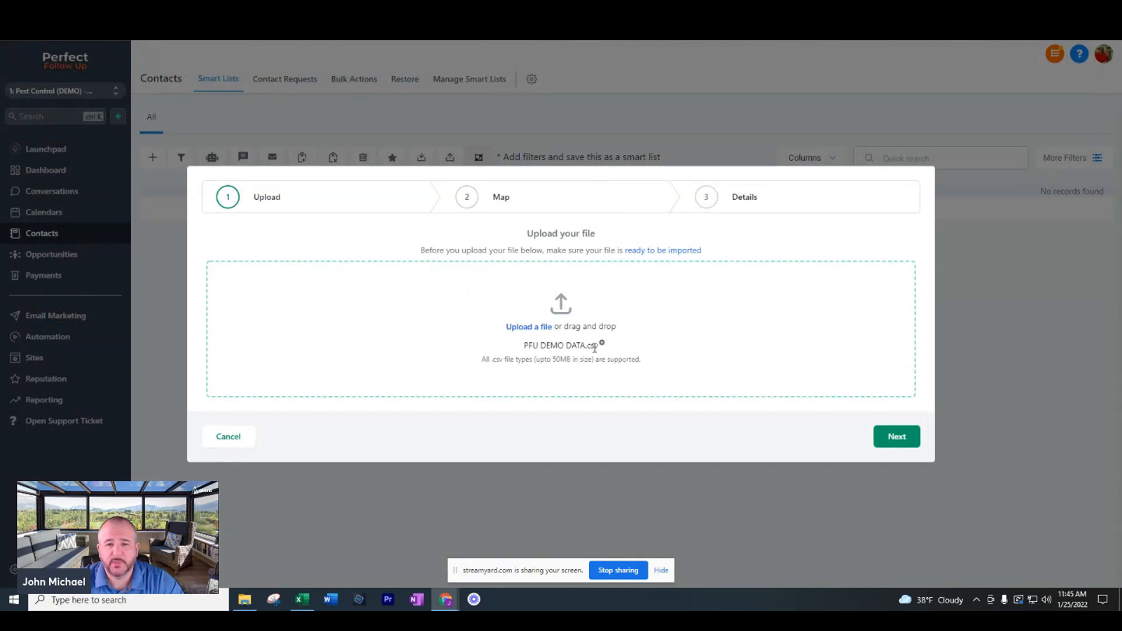
{"action": "left_click", "coordinate": [900, 438]}
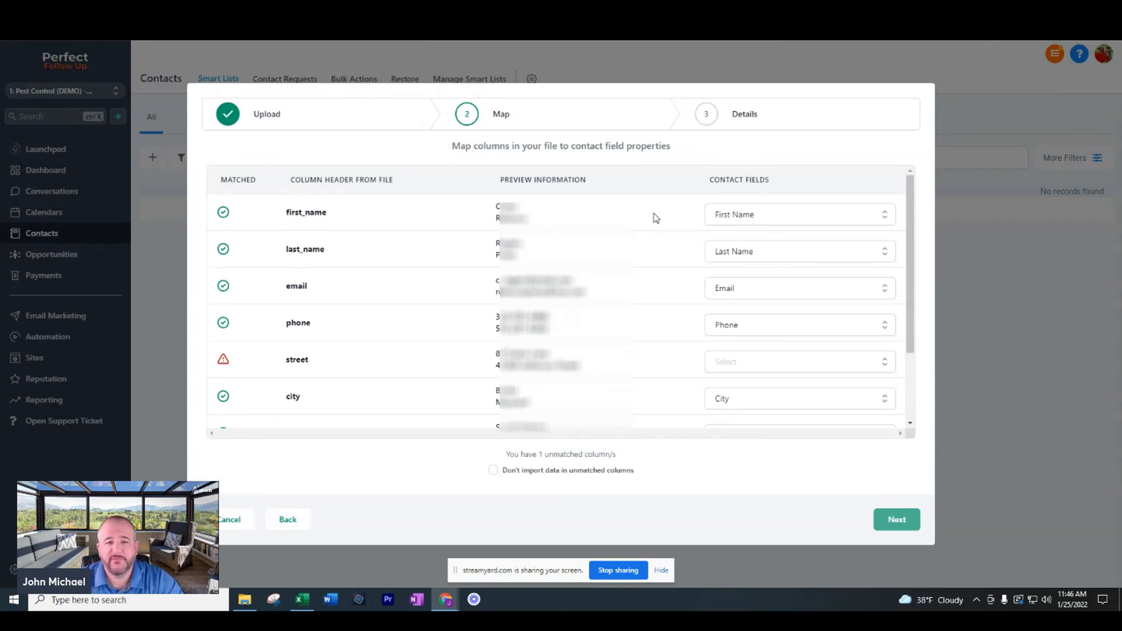
- Switch to the Excel spreadsheet and review the column headers in row 1 for comparison with the import mapping
{"action": "left_click", "coordinate": [302, 599]}
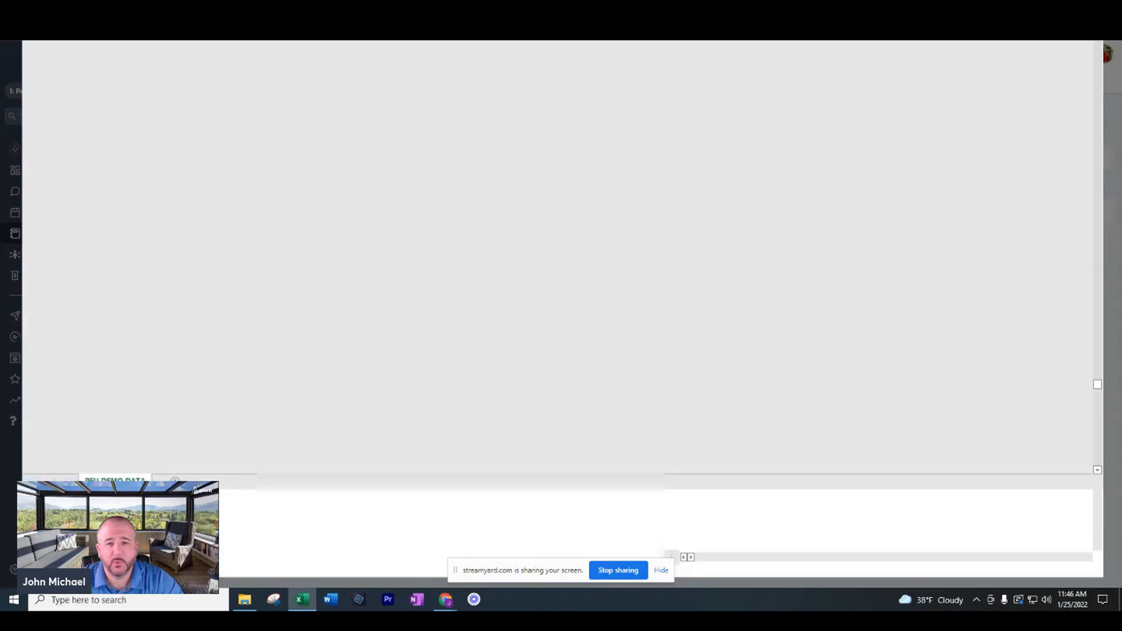
{"action": "scroll", "coordinate": [233, 181], "scroll_direction": "up", "scroll_amount": 3}
{"action": "left_click_drag", "start_coordinate": [1115, 476], "coordinate": [1116, 111]}
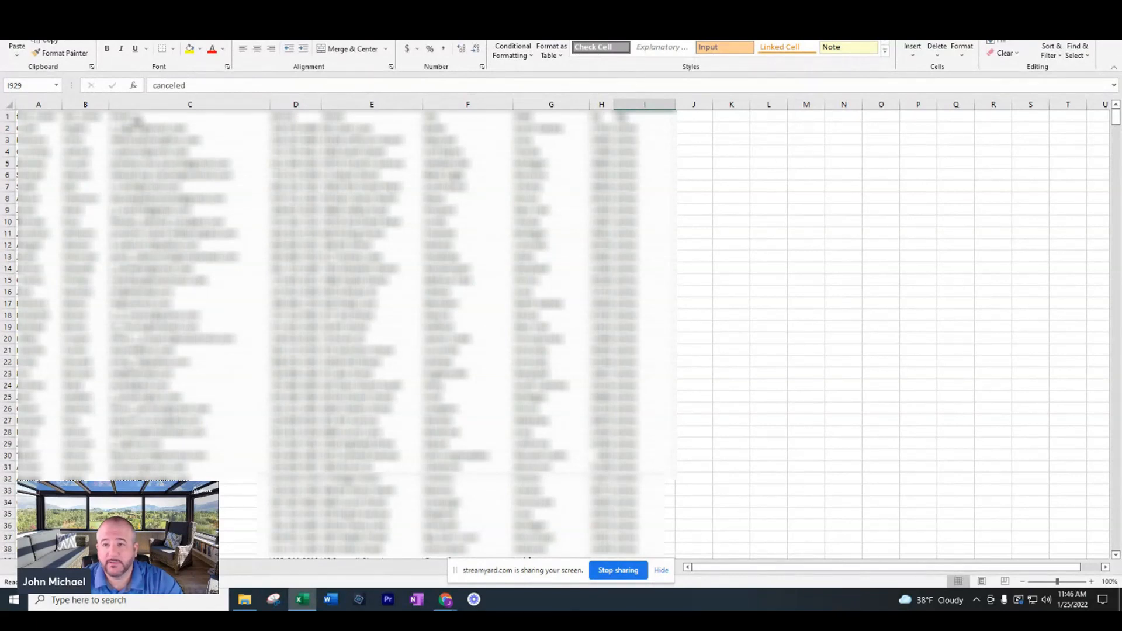
- Return to Perfect Follow Up and map the file's street column to the Address contact field
{"action": "key", "text": "alt+Tab"}
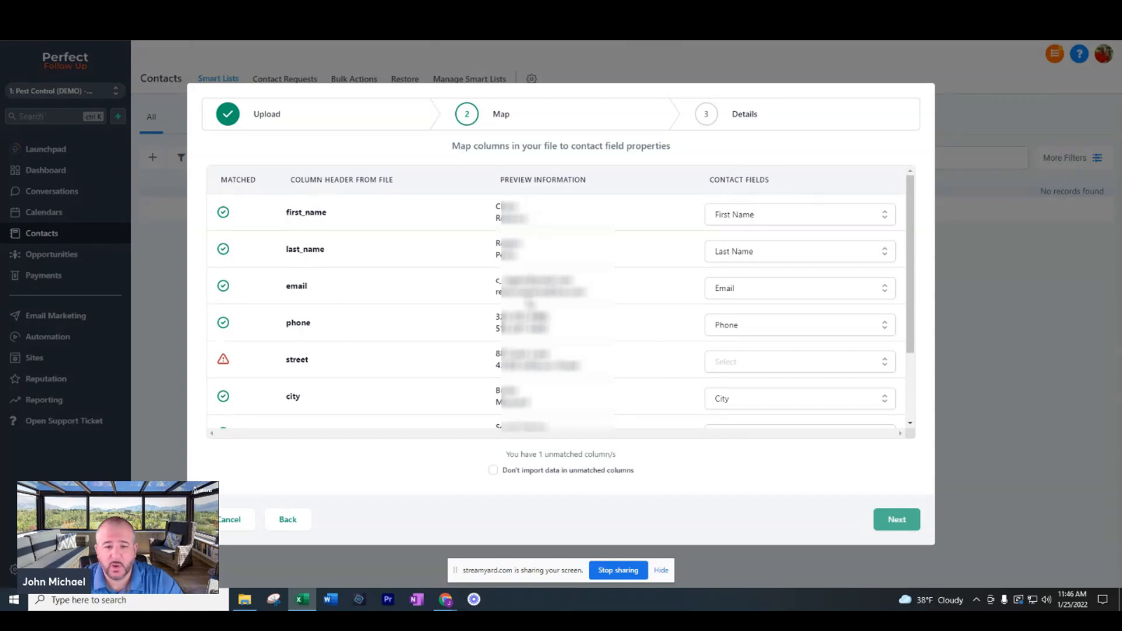
{"action": "scroll", "coordinate": [409, 329], "scroll_direction": "down", "scroll_amount": 1}
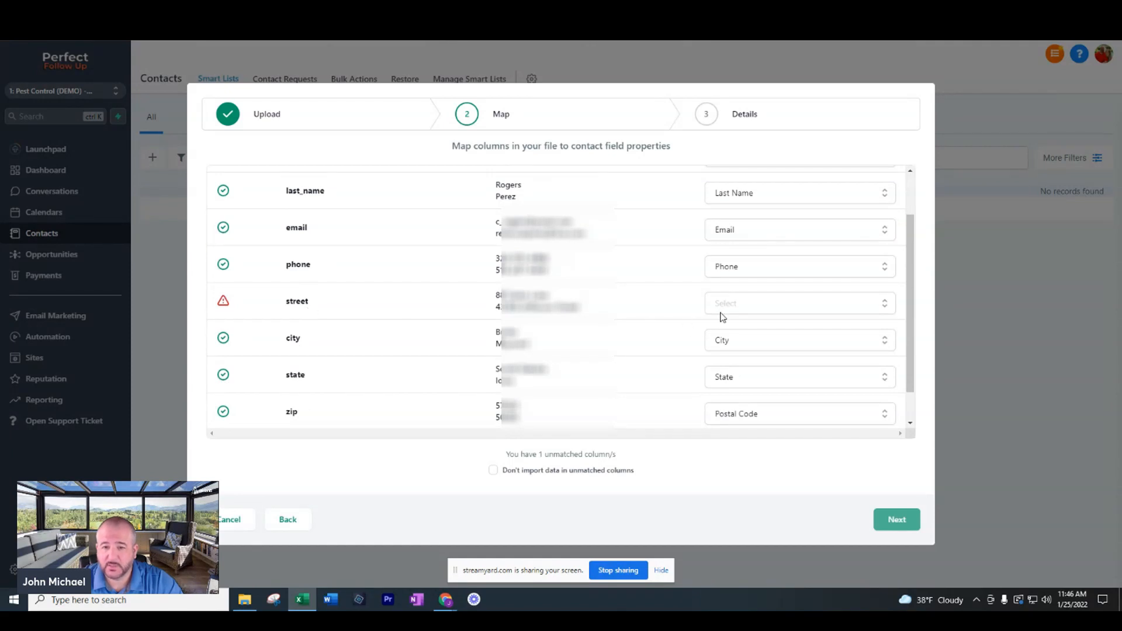
{"action": "left_click", "coordinate": [754, 303]}
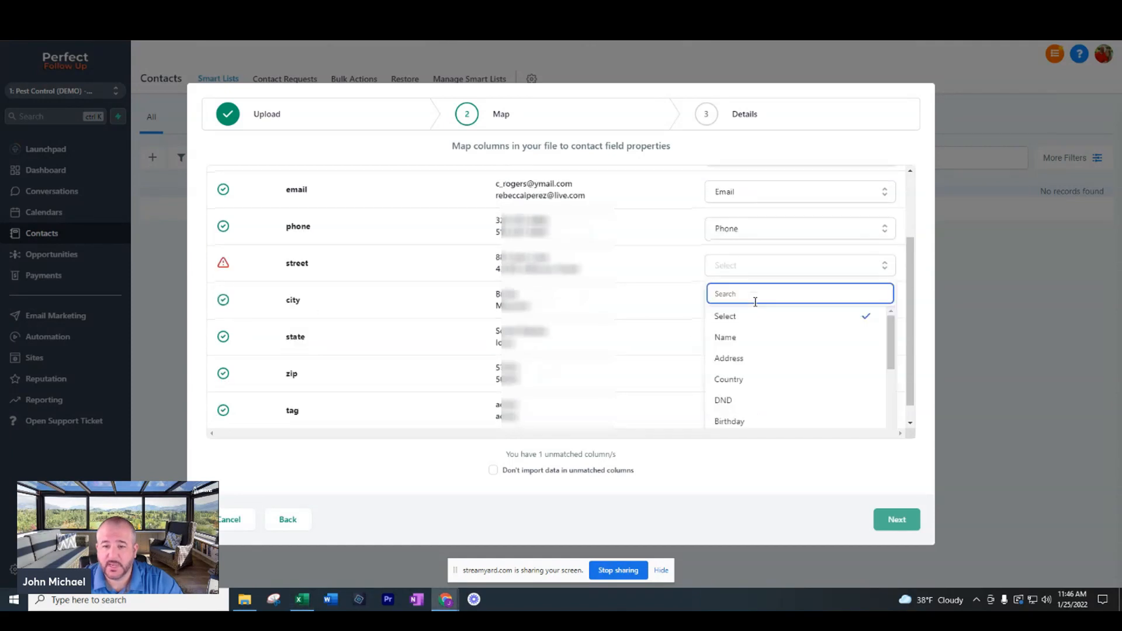
{"action": "left_click", "coordinate": [752, 362]}
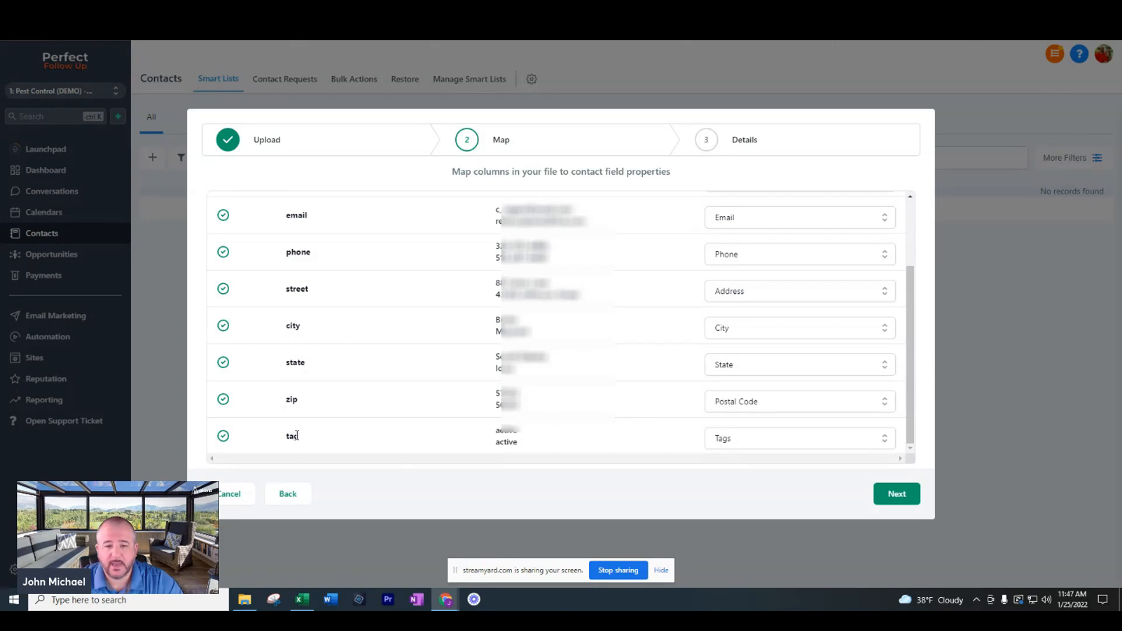
- Examine the contact fields available for mapping the tag column, keeping Tags as its match
{"action": "left_click", "coordinate": [745, 445]}
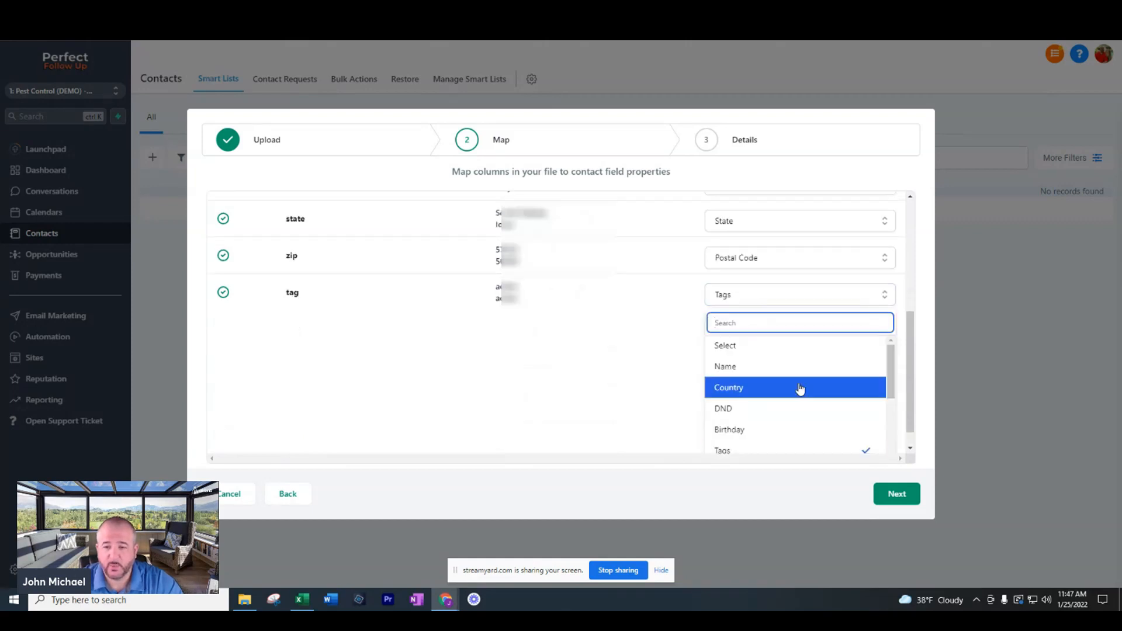
{"action": "scroll", "coordinate": [814, 375], "scroll_direction": "down", "scroll_amount": 1}
{"action": "scroll", "coordinate": [815, 376], "scroll_direction": "down", "scroll_amount": 2}
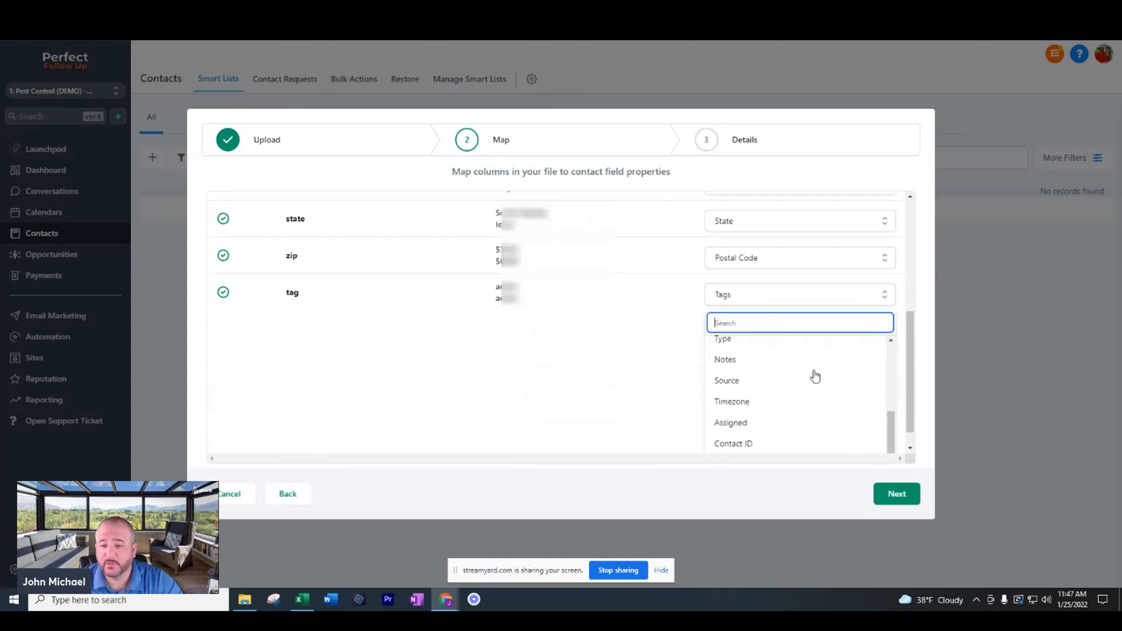
{"action": "scroll", "coordinate": [815, 375], "scroll_direction": "up", "scroll_amount": 2}
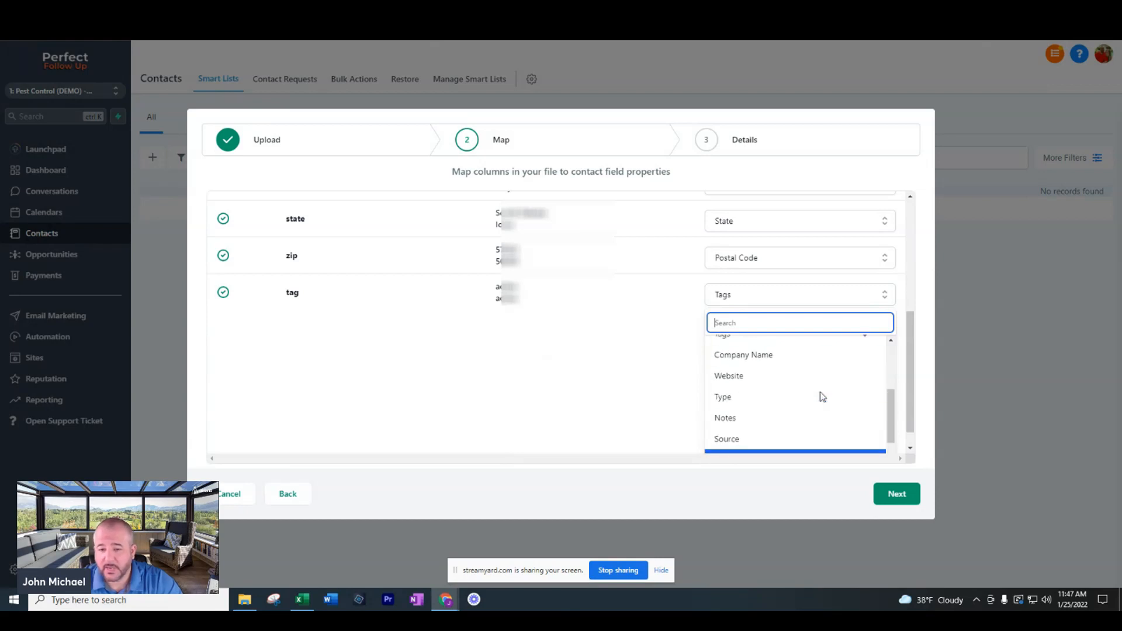
{"action": "scroll", "coordinate": [819, 396], "scroll_direction": "up", "scroll_amount": 1}
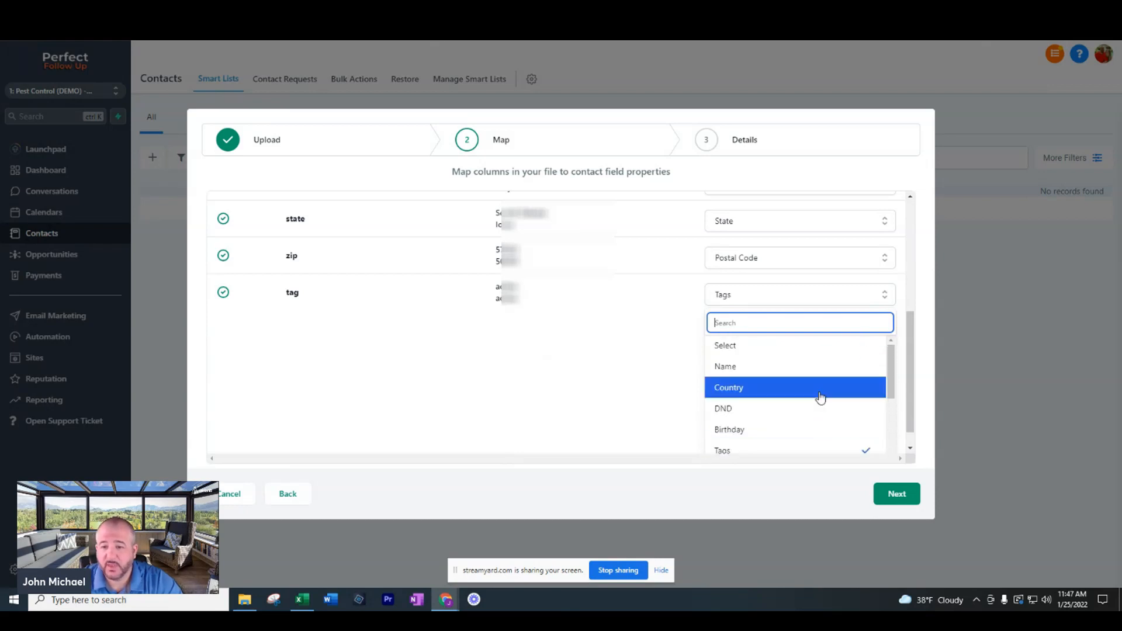
{"action": "scroll", "coordinate": [771, 400], "scroll_direction": "up", "scroll_amount": 1}
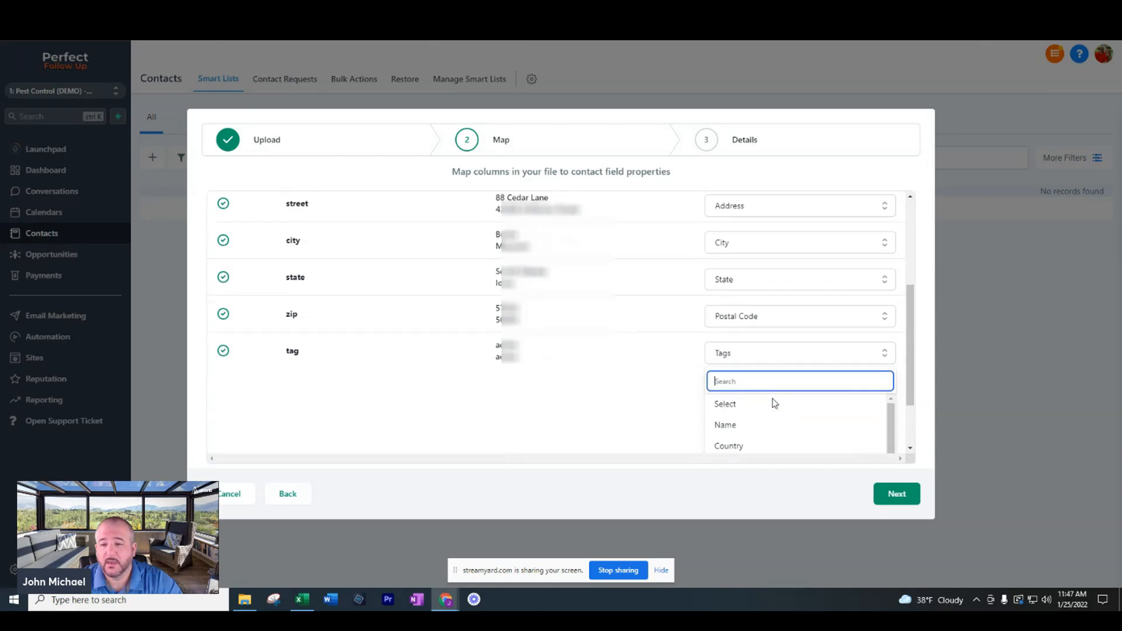
{"action": "scroll", "coordinate": [619, 402], "scroll_direction": "up", "scroll_amount": 2}
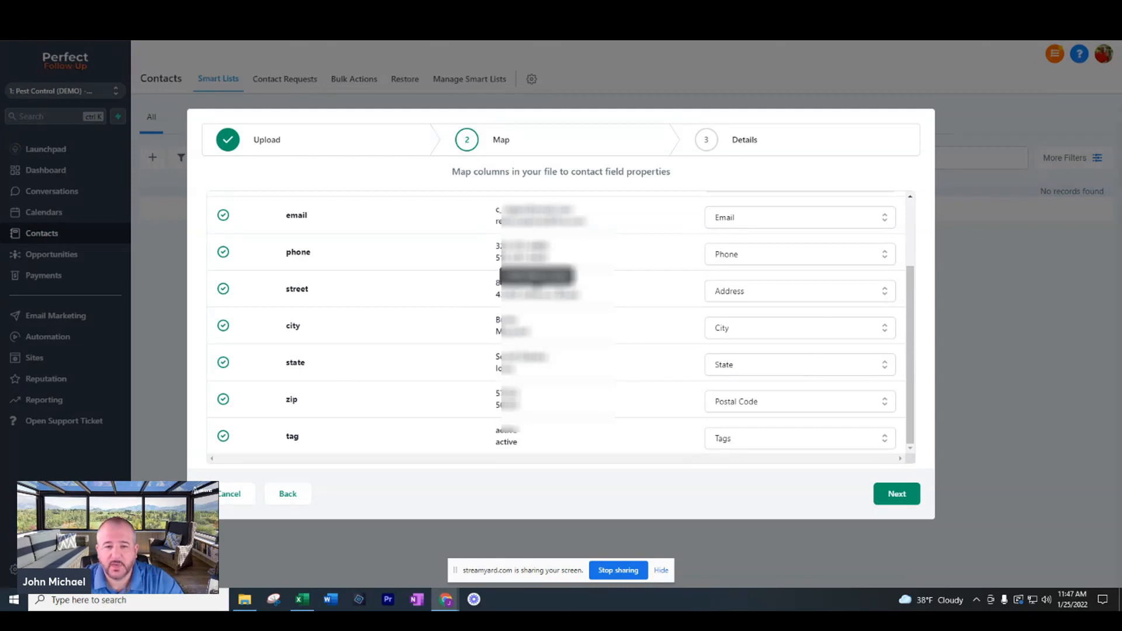
- Proceed to the final import details and expand the advanced options for handling the CSV contacts
{"action": "left_click", "coordinate": [900, 493]}
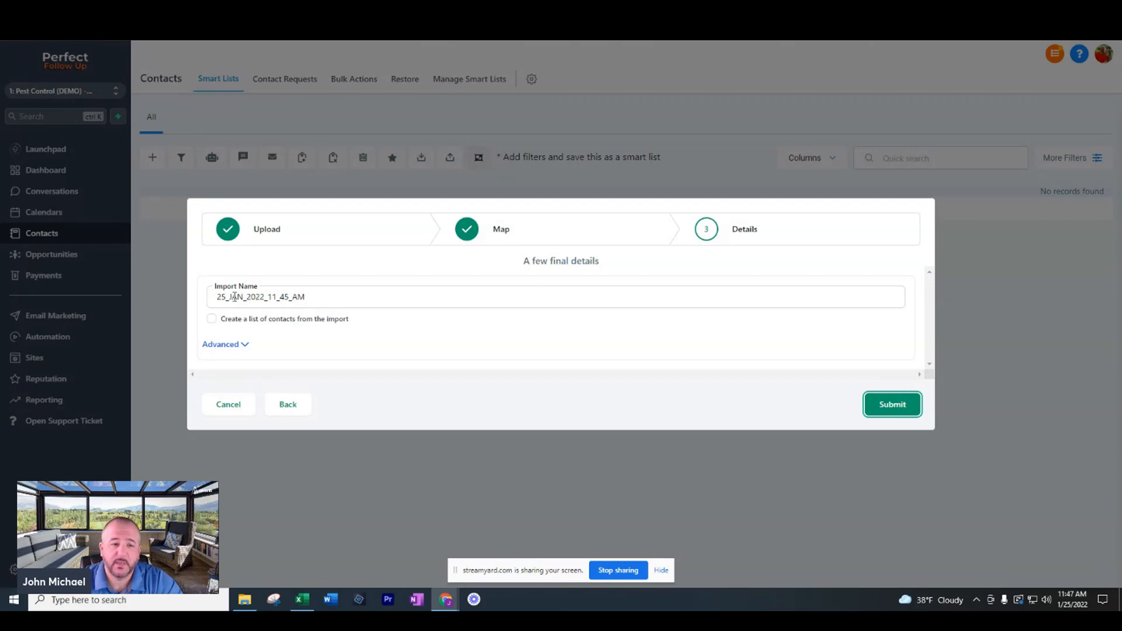
{"action": "left_click", "coordinate": [243, 346]}
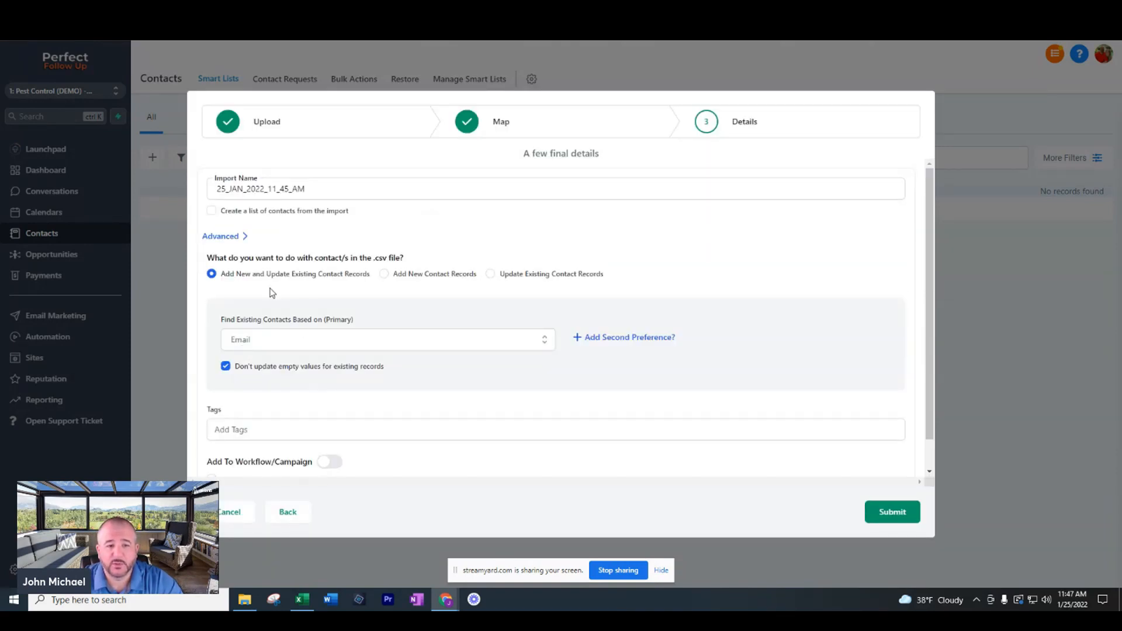
{"action": "scroll", "coordinate": [296, 327], "scroll_direction": "down", "scroll_amount": 1}
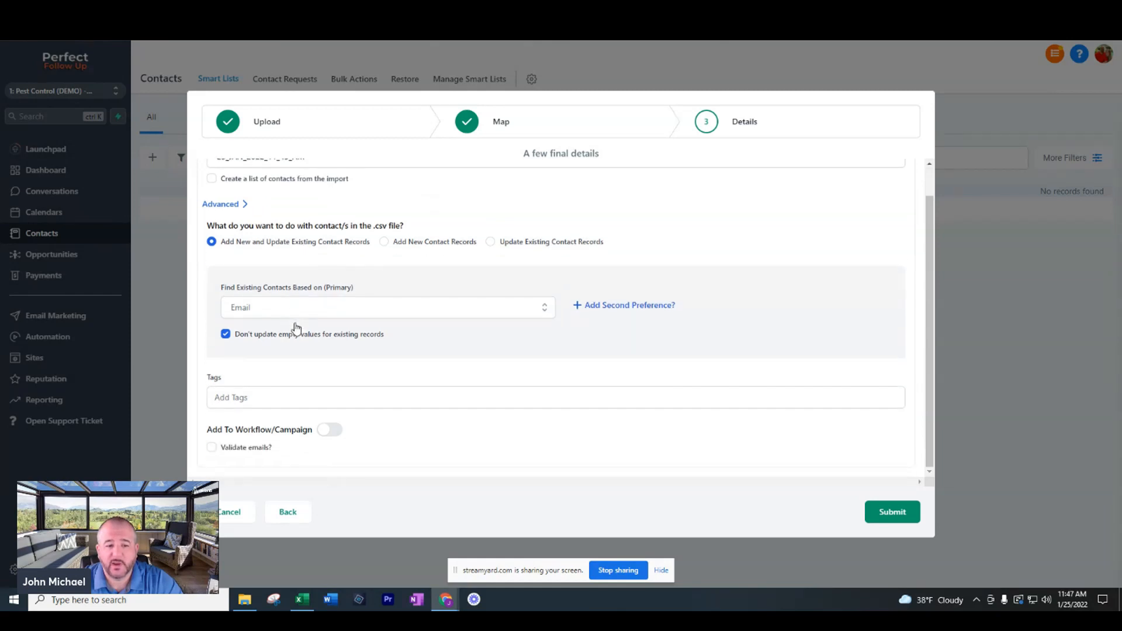
{"action": "left_click", "coordinate": [240, 396]}
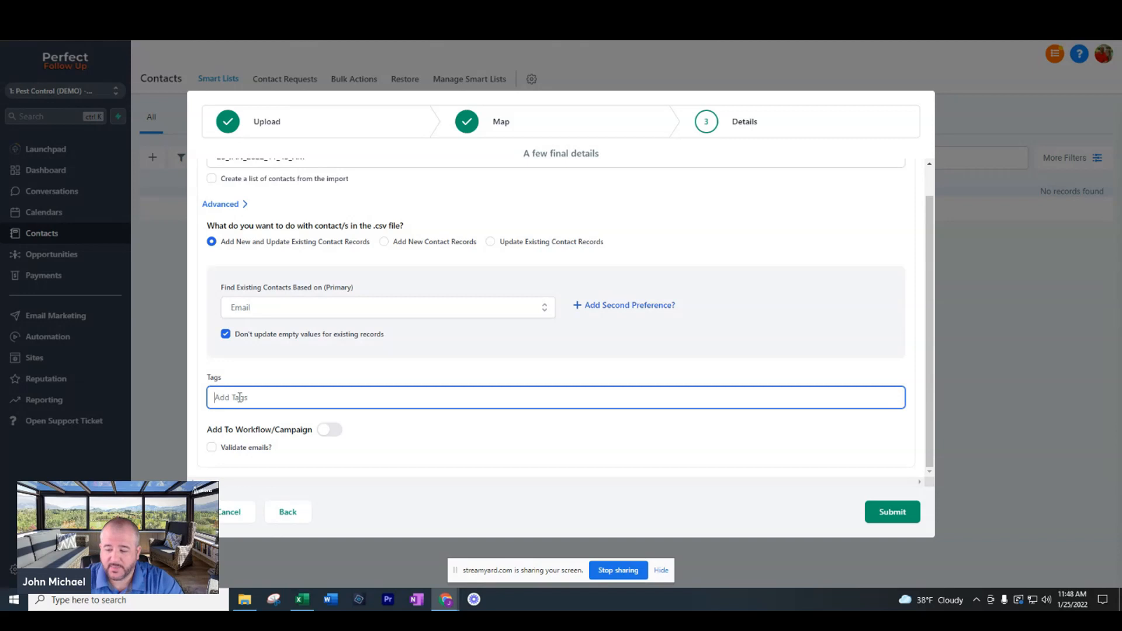
{"action": "type", "text": "20220125"}
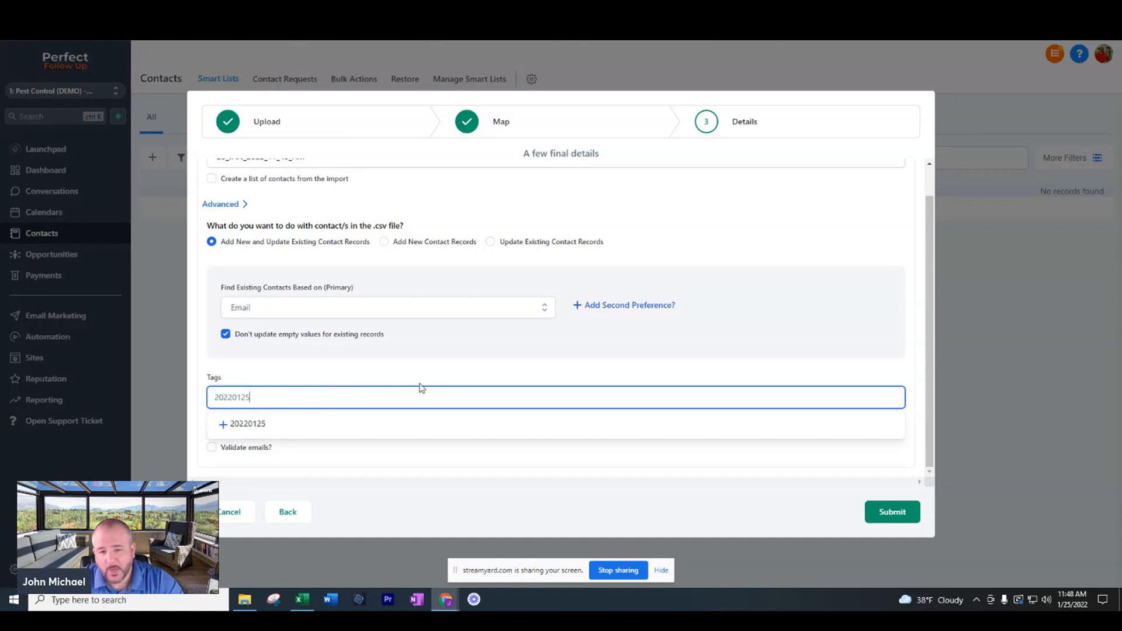
{"action": "key", "text": "ctrl+a"}
{"action": "key", "text": "BackSpace"}
{"action": "left_click", "coordinate": [720, 226]}
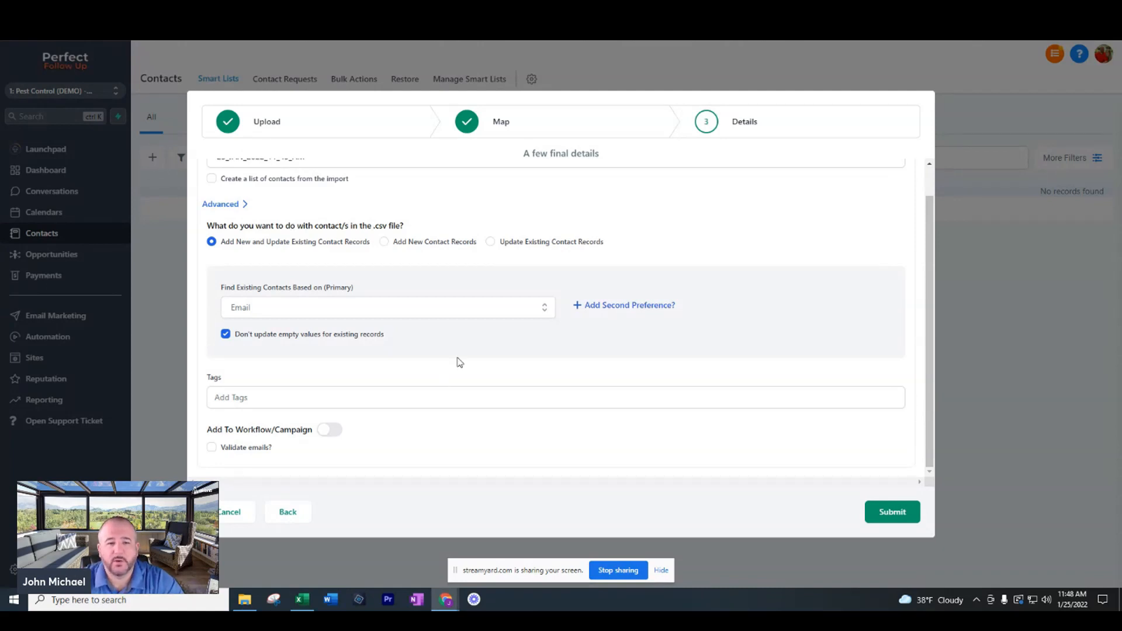
- Submit the contact import with its new-and-existing record update settings, and open the import's progress view
{"action": "scroll", "coordinate": [436, 357], "scroll_direction": "up", "scroll_amount": 1}
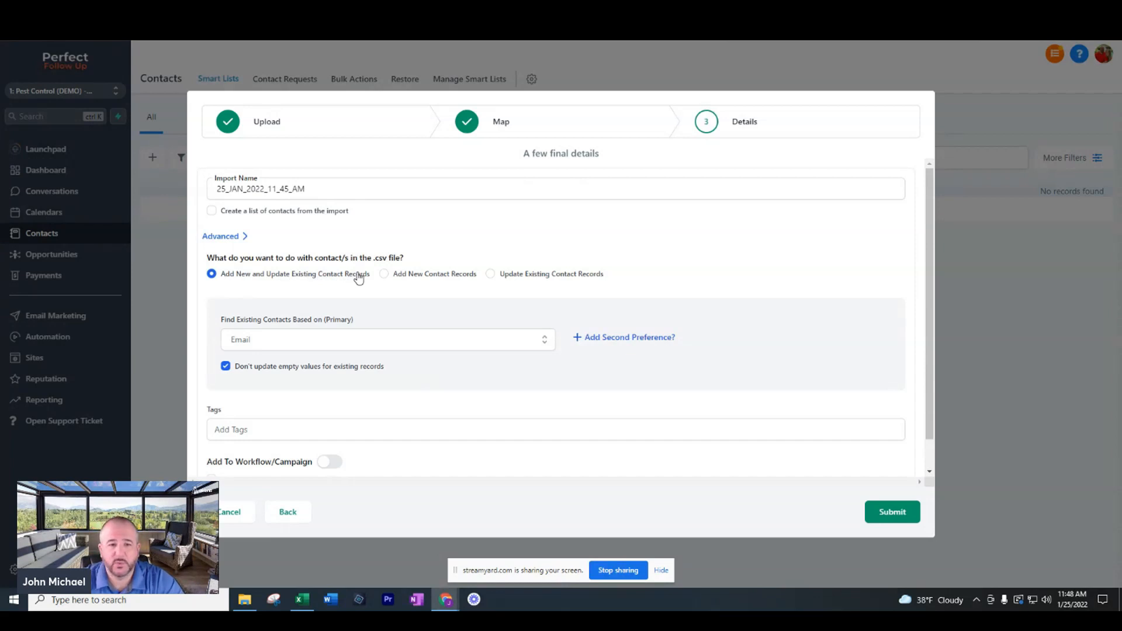
{"action": "left_click", "coordinate": [893, 512]}
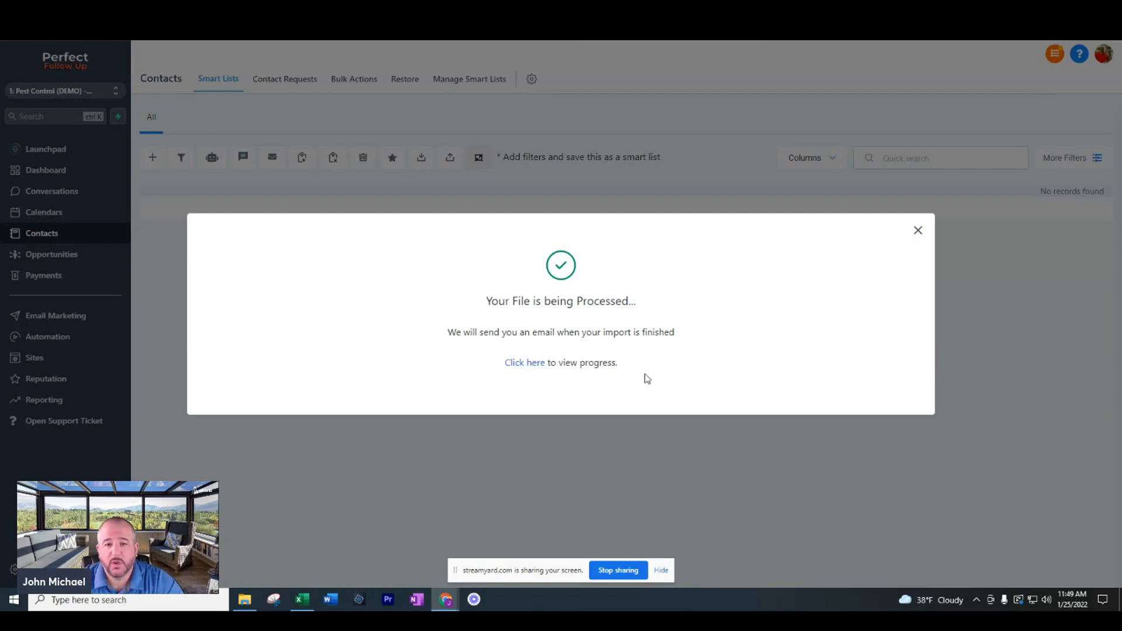
{"action": "left_click", "coordinate": [515, 363]}
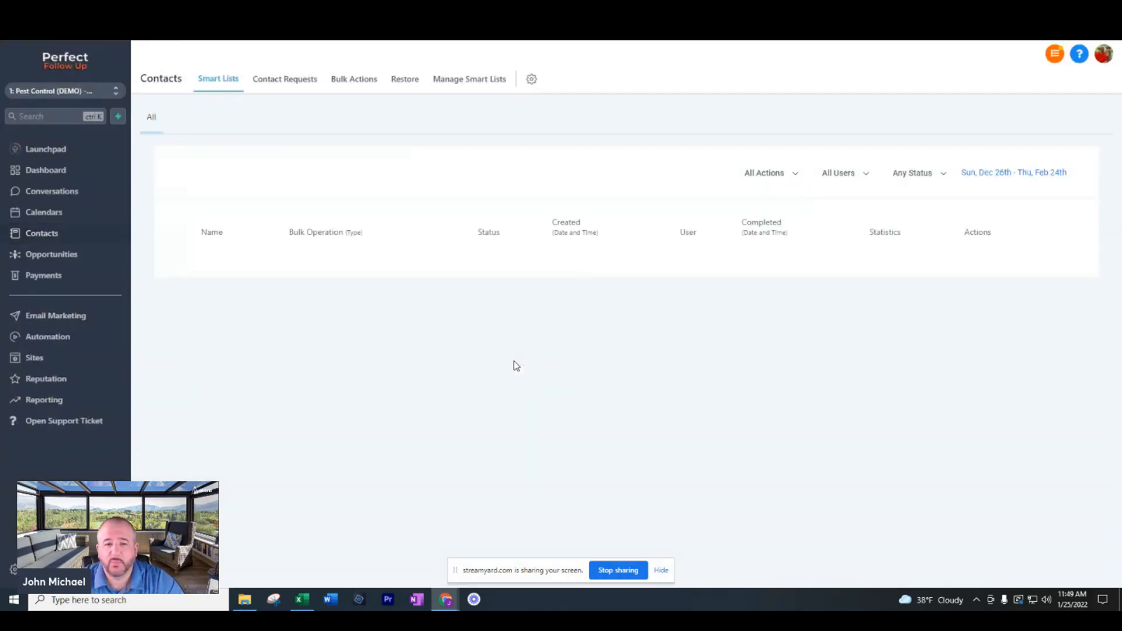
- Return to the list of all contacts and open the available contact filters
{"action": "left_click", "coordinate": [104, 233]}
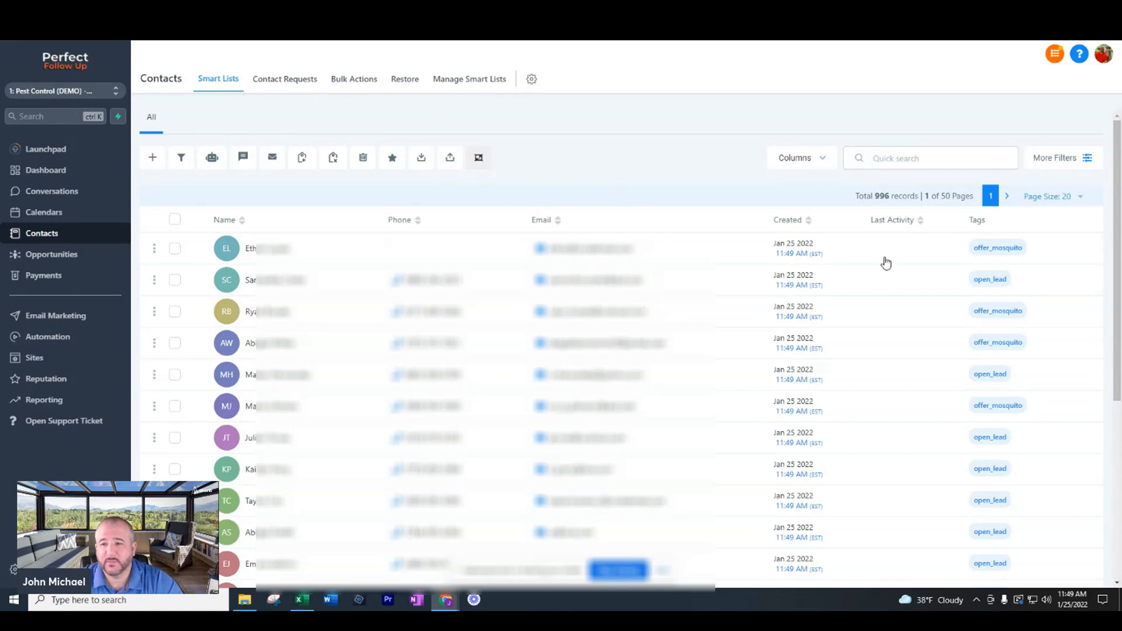
{"action": "left_click", "coordinate": [1069, 159]}
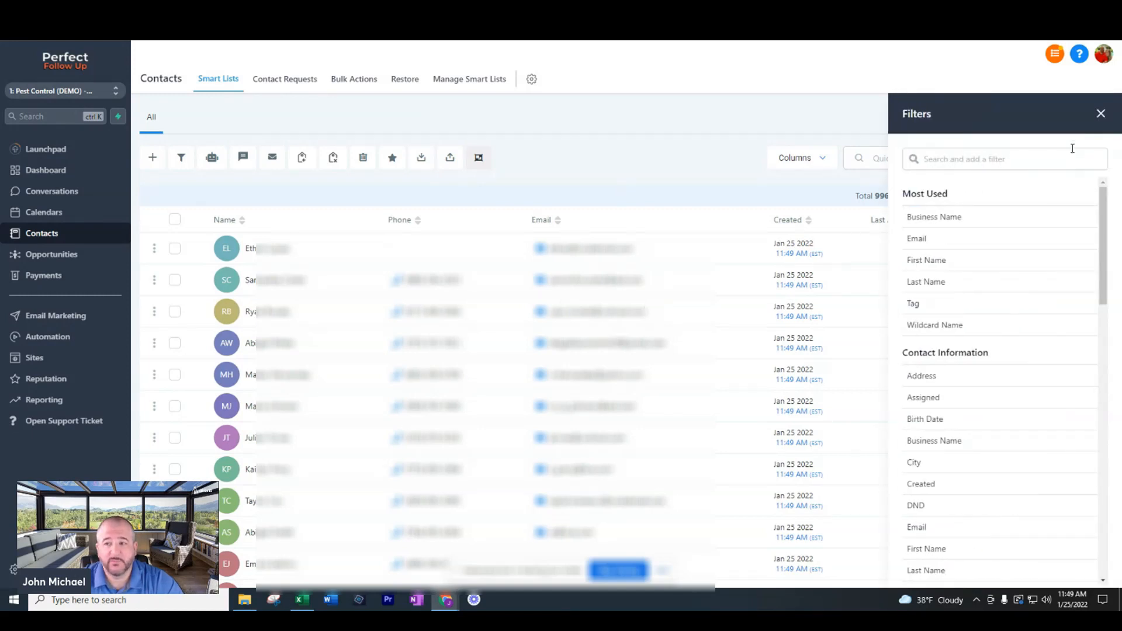